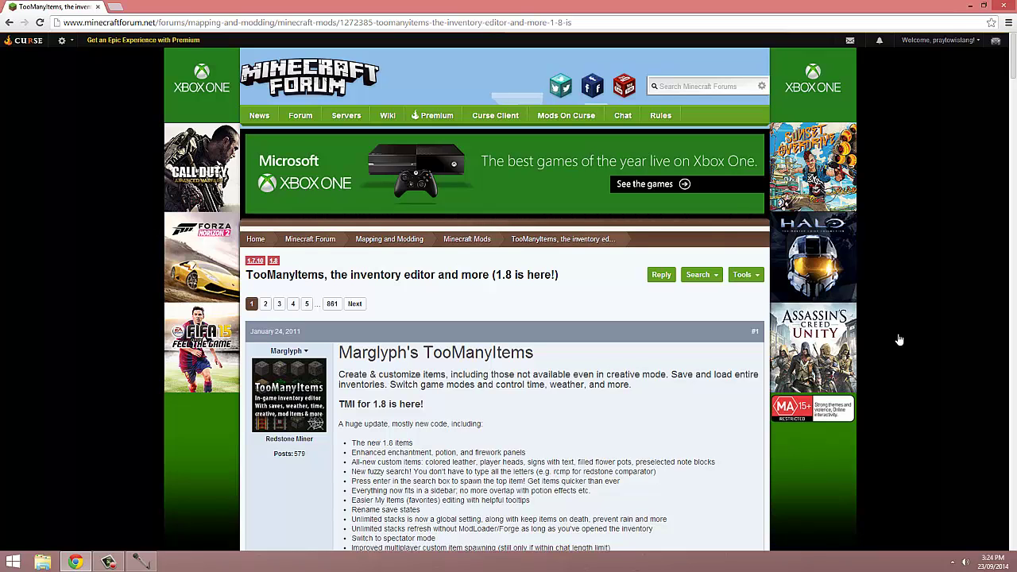
Download TooManyItems for the 1.8 non-Forge version, skipping the ad, and place the downloaded zip on the desktop
{"action": "scroll", "coordinate": [660, 410], "scroll_direction": "down", "scroll_amount": 2}
{"action": "scroll", "coordinate": [659, 411], "scroll_direction": "down", "scroll_amount": 2}
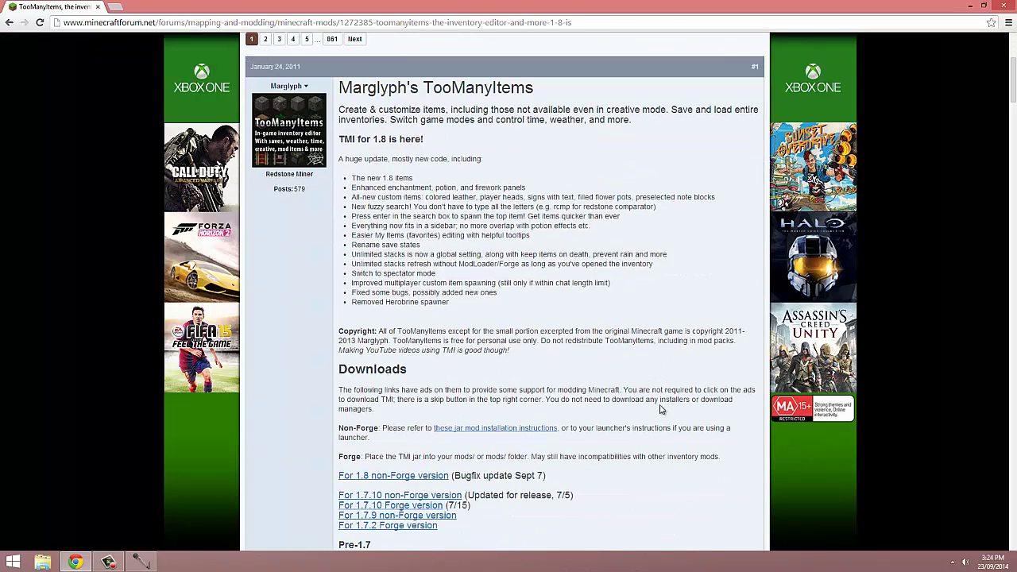
{"action": "left_click", "coordinate": [392, 480]}
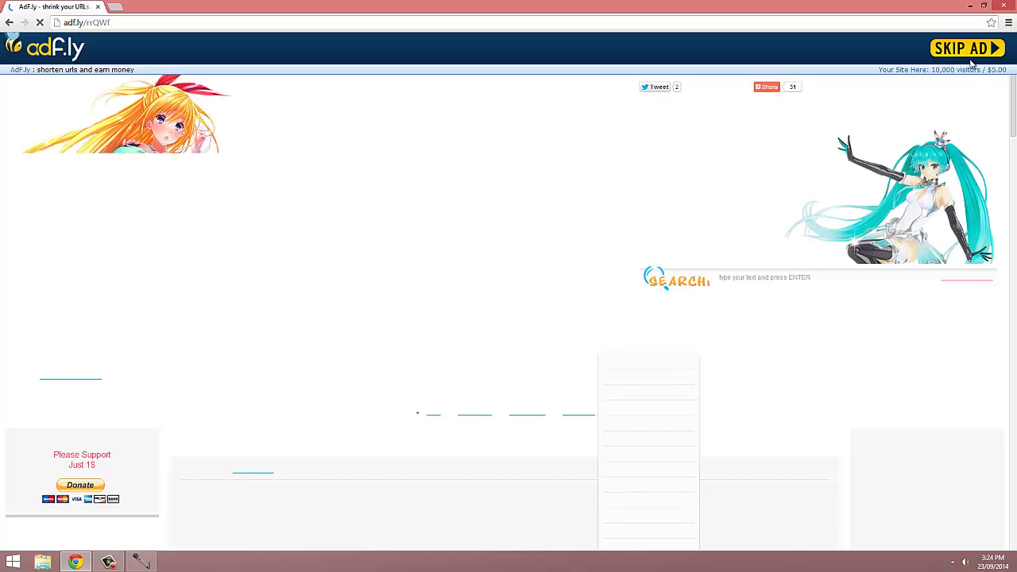
{"action": "left_click", "coordinate": [906, 44]}
{"action": "left_click_drag", "start_coordinate": [874, 7], "coordinate": [666, 50]}
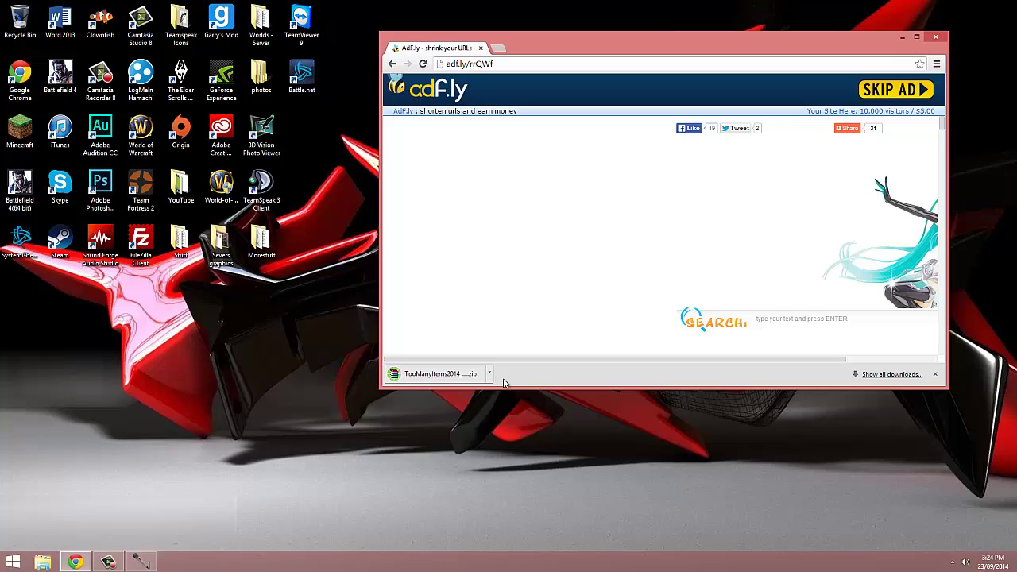
{"action": "left_click_drag", "start_coordinate": [474, 381], "coordinate": [306, 365]}
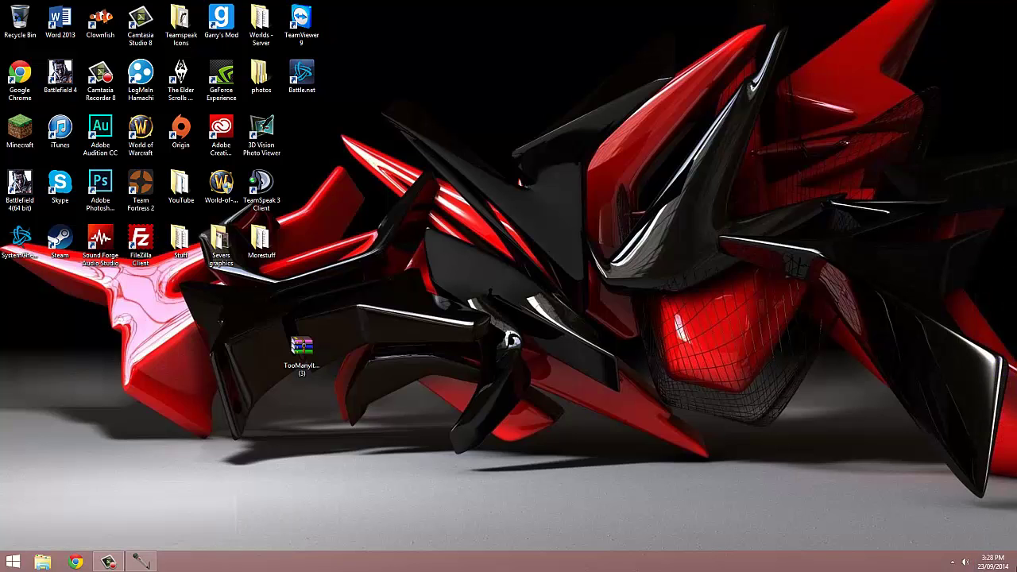
Search Windows for %appdata% and open the Roaming folder
{"action": "mouse_move", "coordinate": [1012, 307]}
{"action": "left_click", "coordinate": [991, 267]}
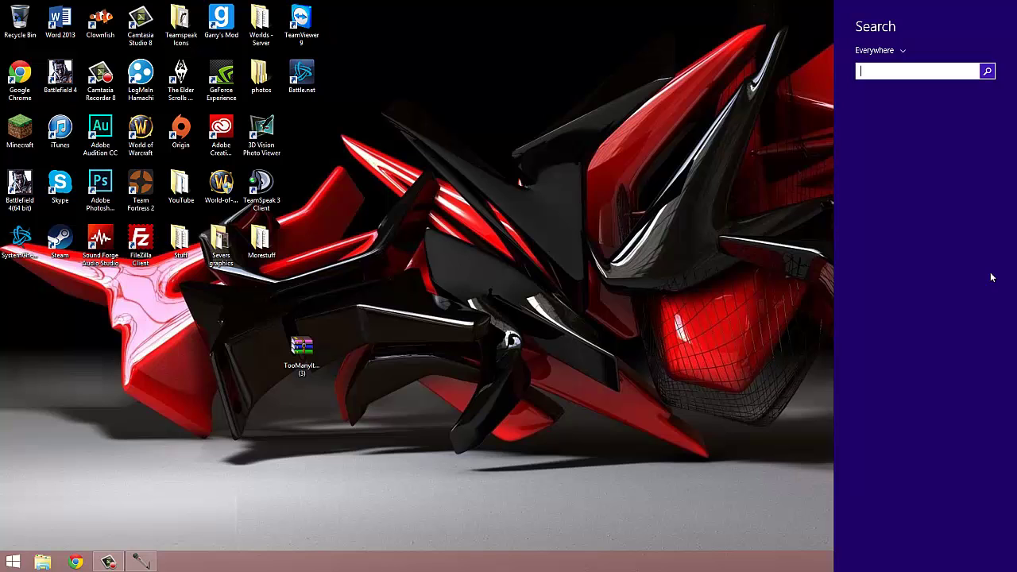
{"action": "type", "text": "%appdata"}
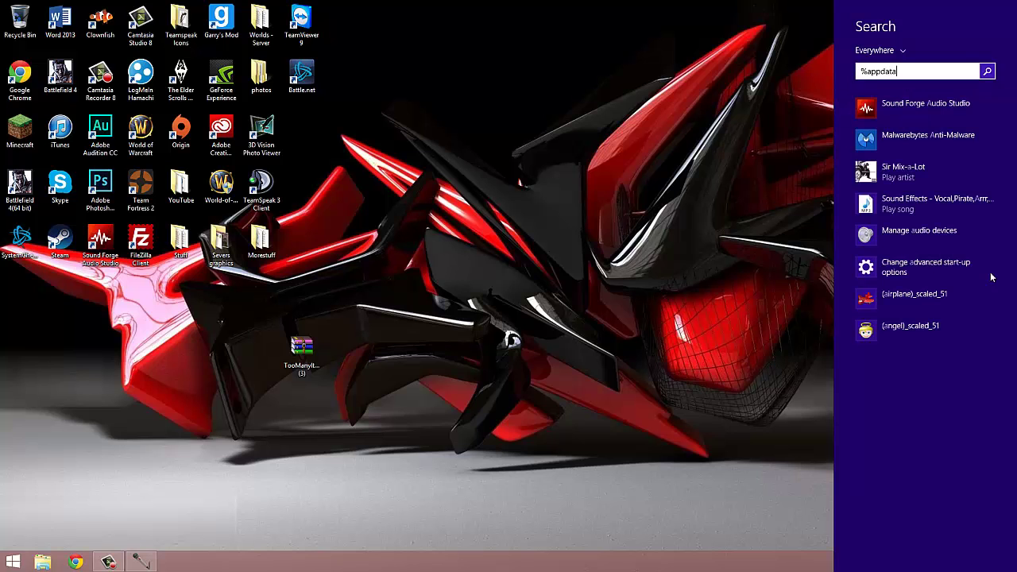
{"action": "type", "text": "%"}
{"action": "key", "text": "Return"}
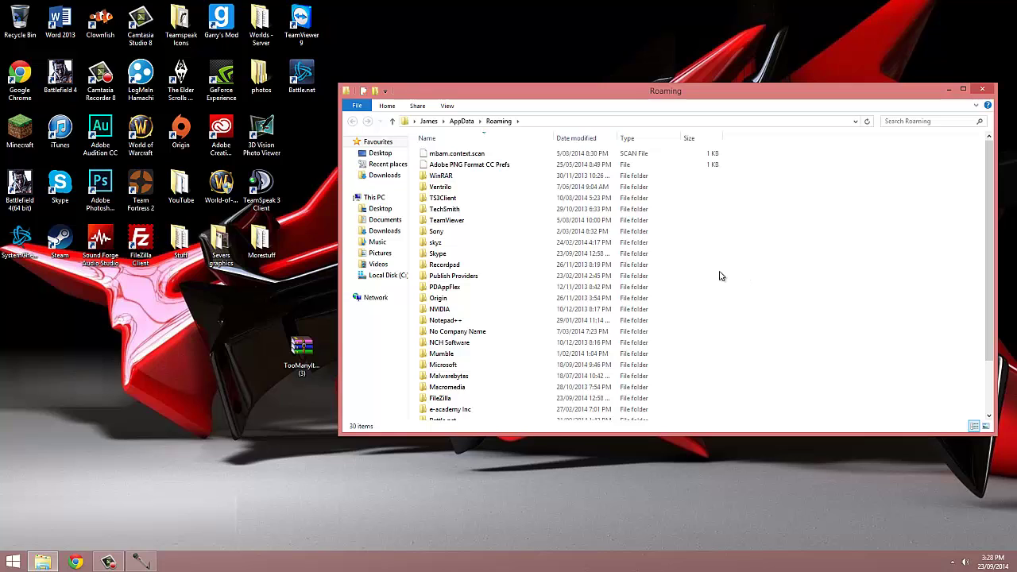
Open the versions folder inside the .minecraft folder
{"action": "scroll", "coordinate": [715, 270], "scroll_direction": "down", "scroll_amount": 3}
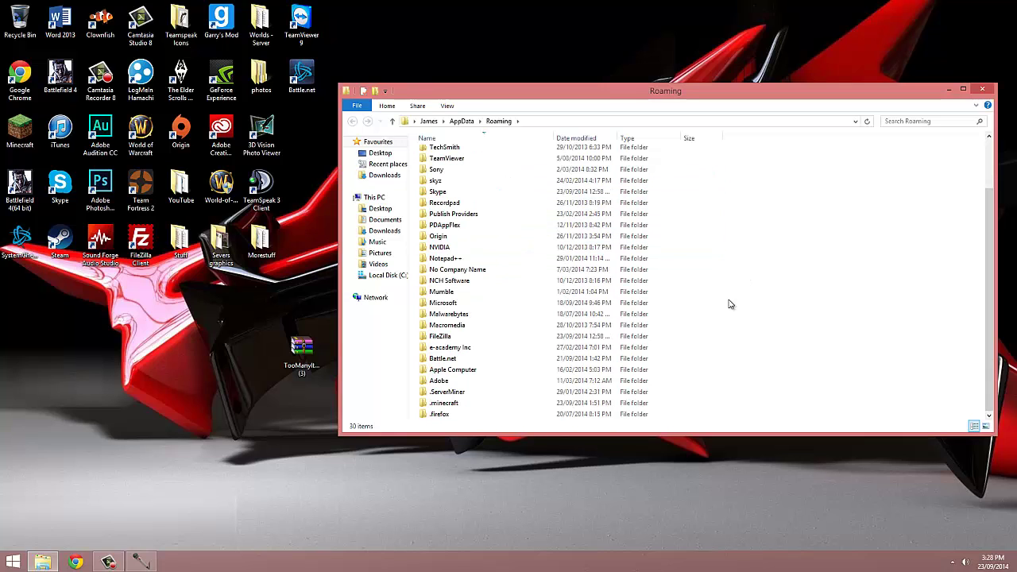
{"action": "double_click", "coordinate": [545, 406]}
{"action": "left_click", "coordinate": [534, 399]}
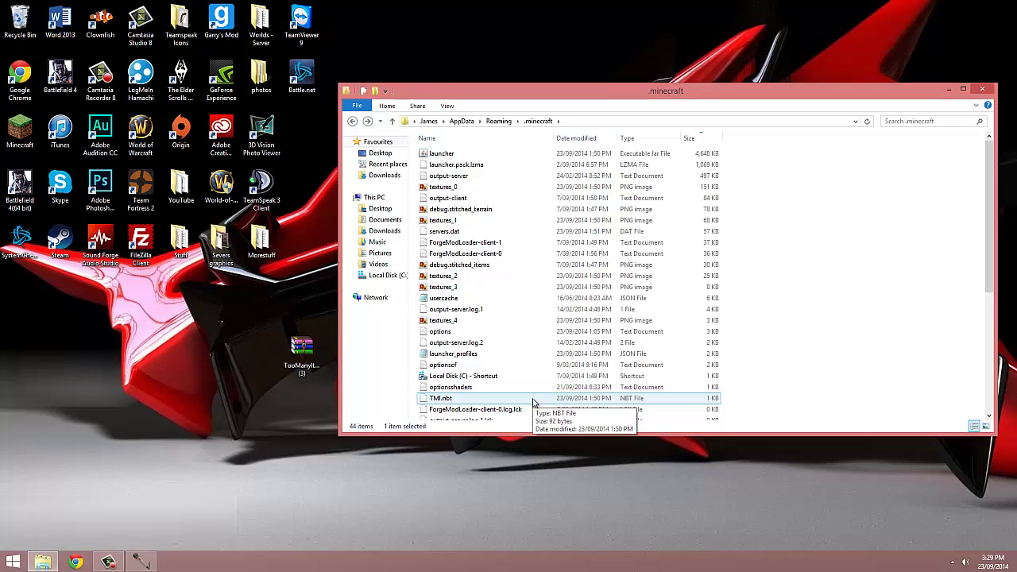
{"action": "scroll", "coordinate": [533, 401], "scroll_direction": "down", "scroll_amount": 7}
{"action": "left_click", "coordinate": [512, 415]}
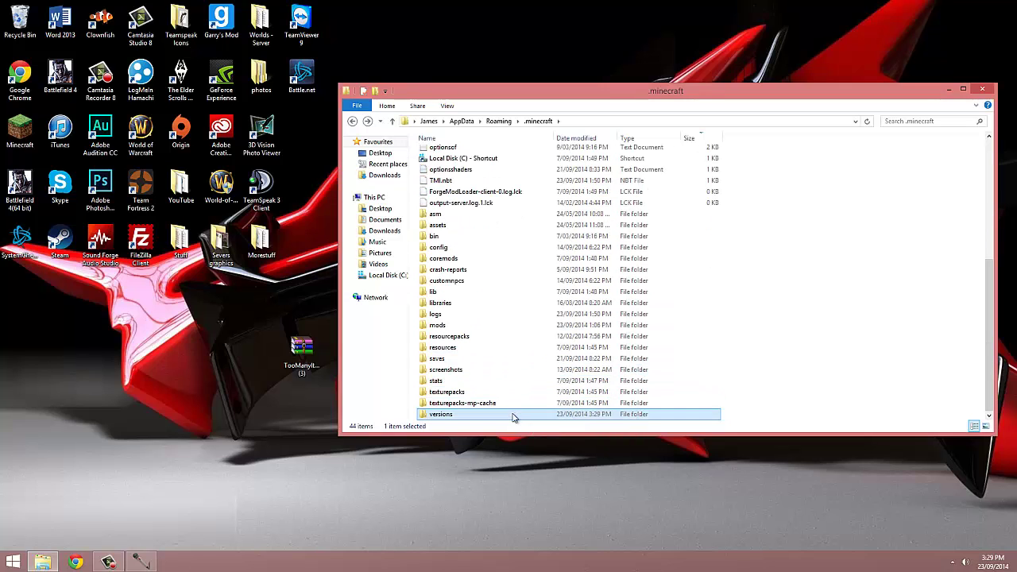
{"action": "double_click", "coordinate": [513, 415]}
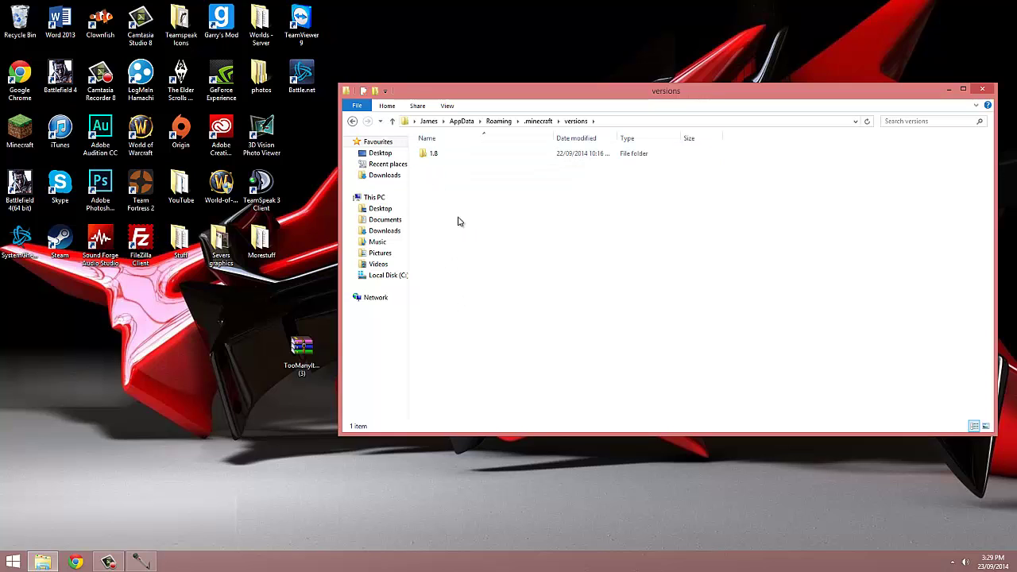
Duplicate the 1.8 folder within the versions folder
{"action": "right_click", "coordinate": [458, 152]}
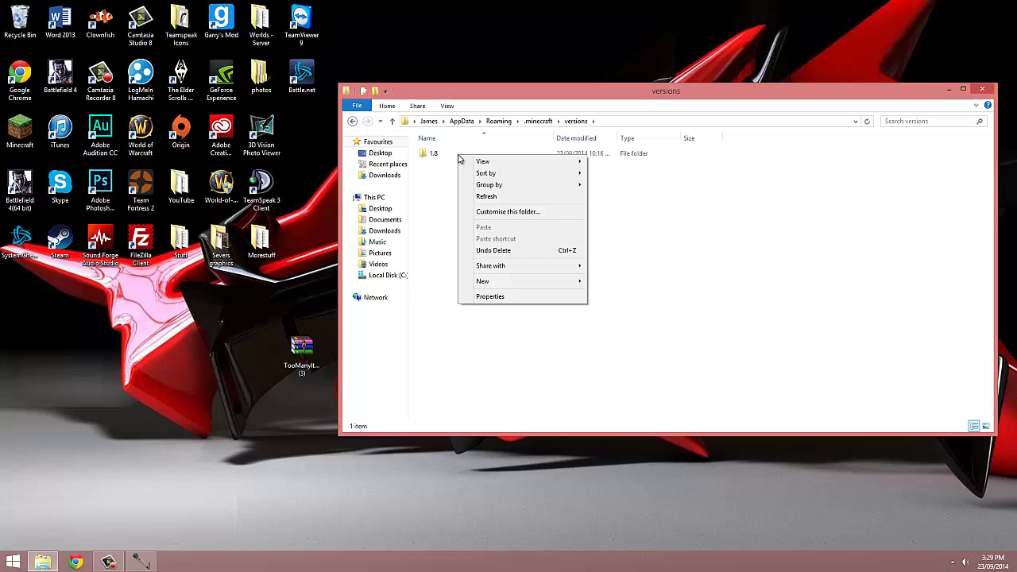
{"action": "left_click", "coordinate": [433, 153]}
{"action": "right_click", "coordinate": [433, 153]}
{"action": "left_click", "coordinate": [459, 307]}
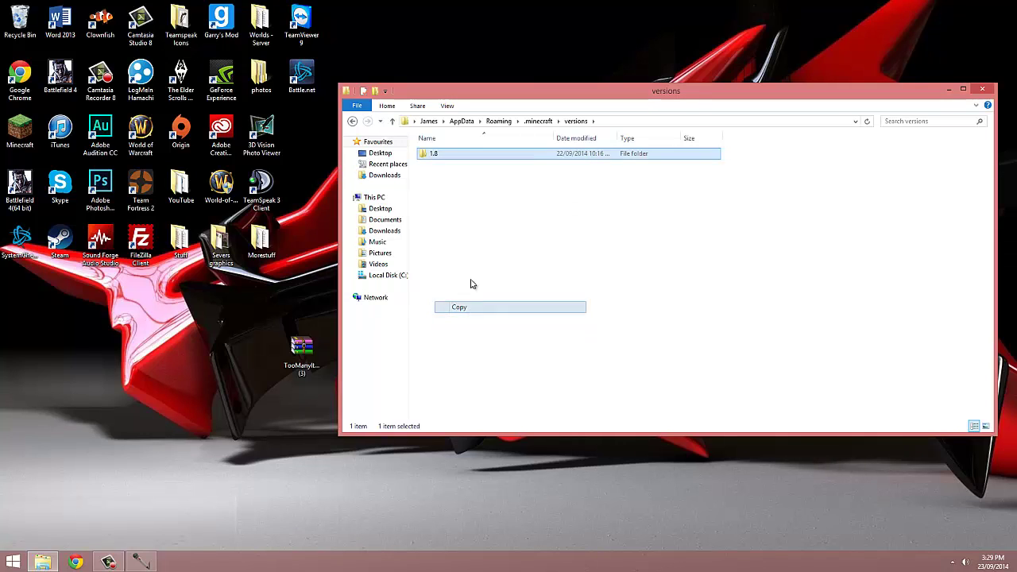
{"action": "left_click", "coordinate": [479, 253]}
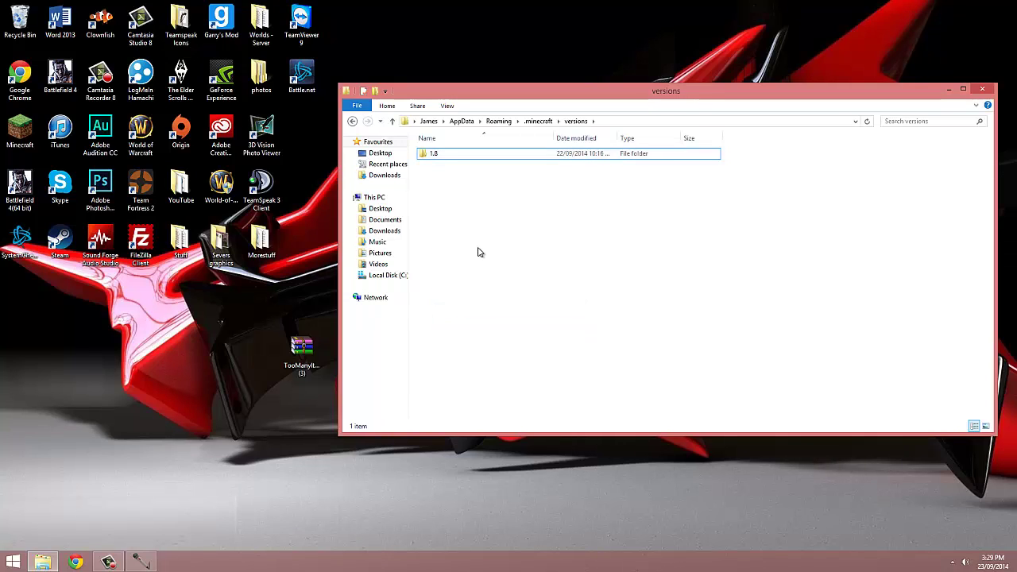
{"action": "key", "text": "ctrl+v"}
Rename the copied 1.8 folder as TMI
{"action": "right_click", "coordinate": [465, 165]}
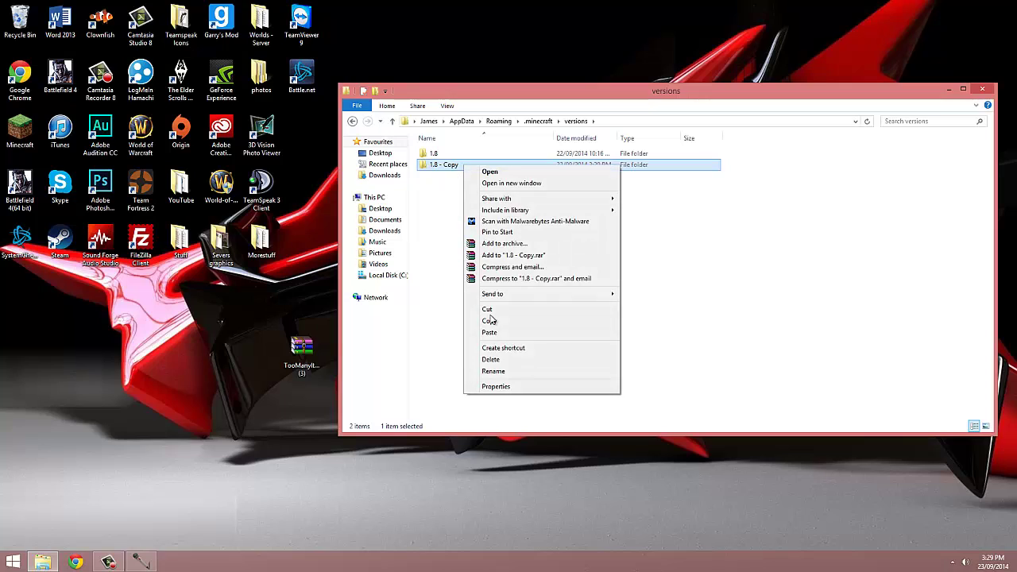
{"action": "left_click", "coordinate": [494, 371]}
{"action": "key", "text": "BackSpace"}
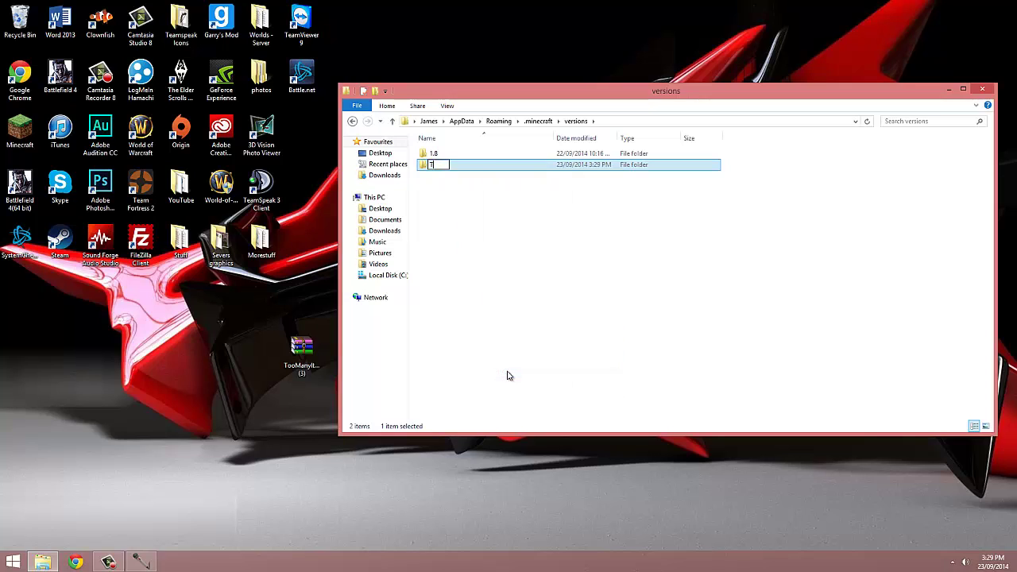
{"action": "type", "text": "TMI"}
{"action": "key", "text": "Return"}
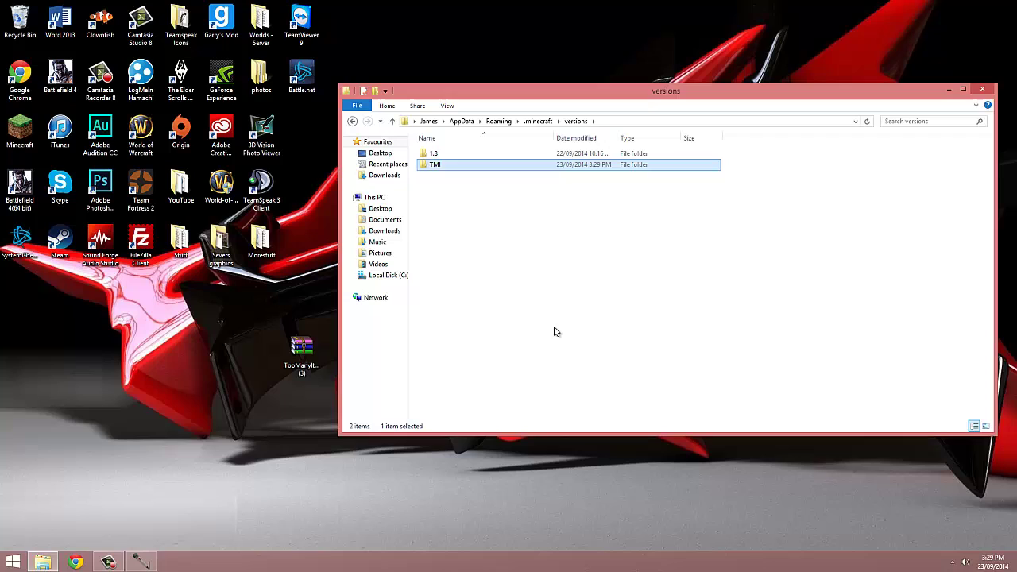
Open the TMI folder and rename its 1.8 JSON file as TMI
{"action": "double_click", "coordinate": [518, 169]}
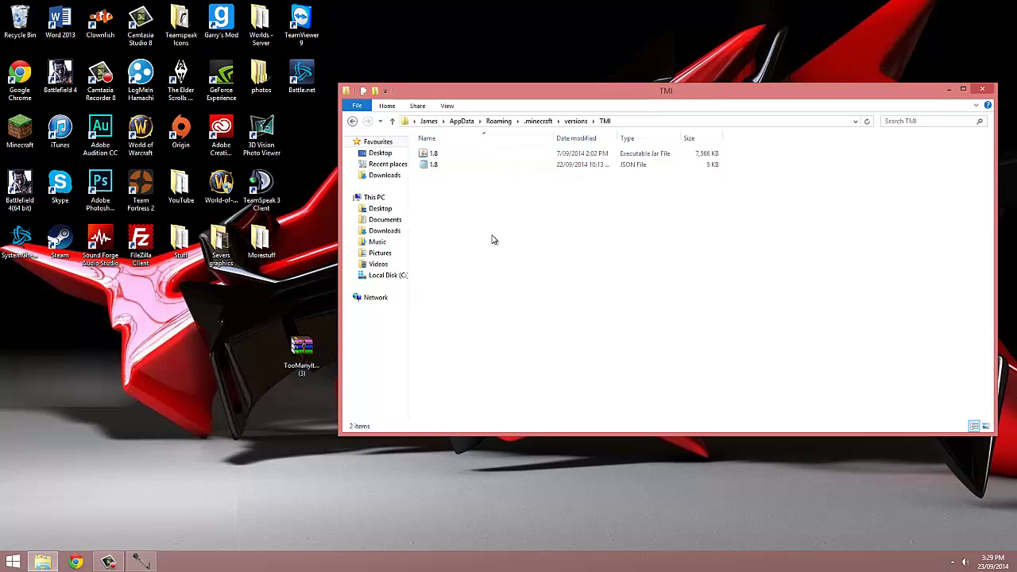
{"action": "left_click", "coordinate": [533, 167]}
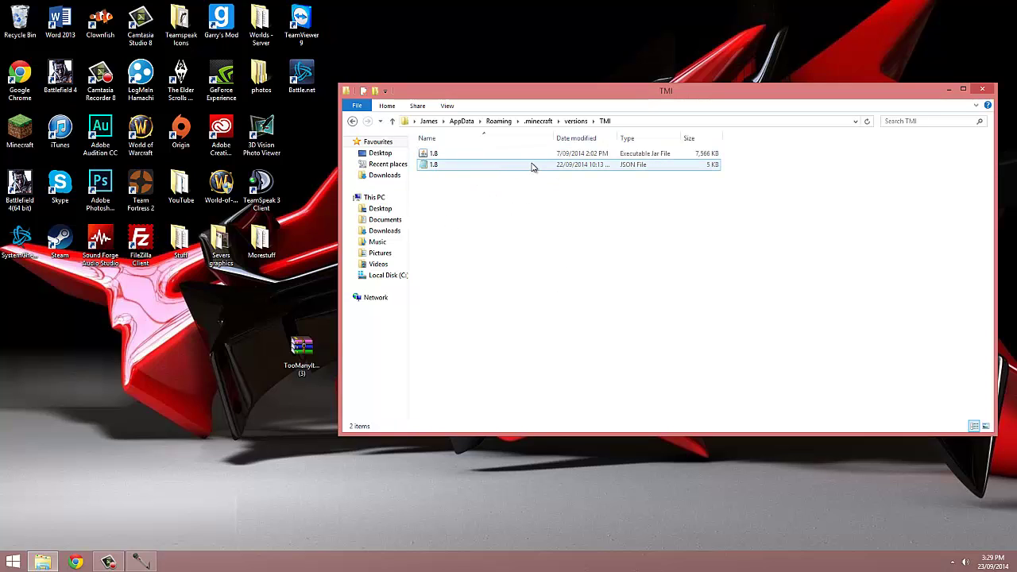
{"action": "right_click", "coordinate": [482, 169]}
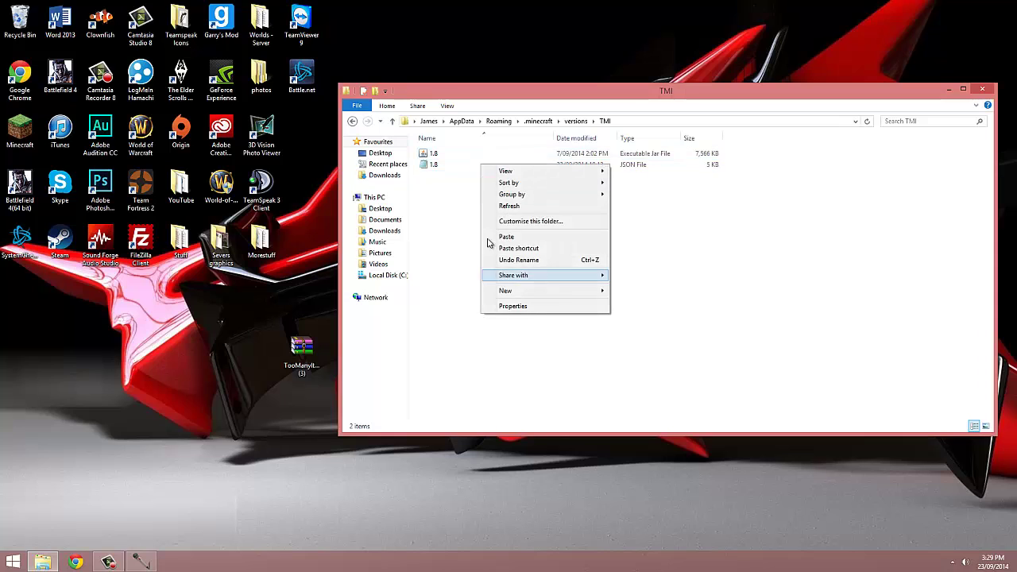
{"action": "right_click", "coordinate": [455, 163]}
{"action": "right_click", "coordinate": [443, 168]}
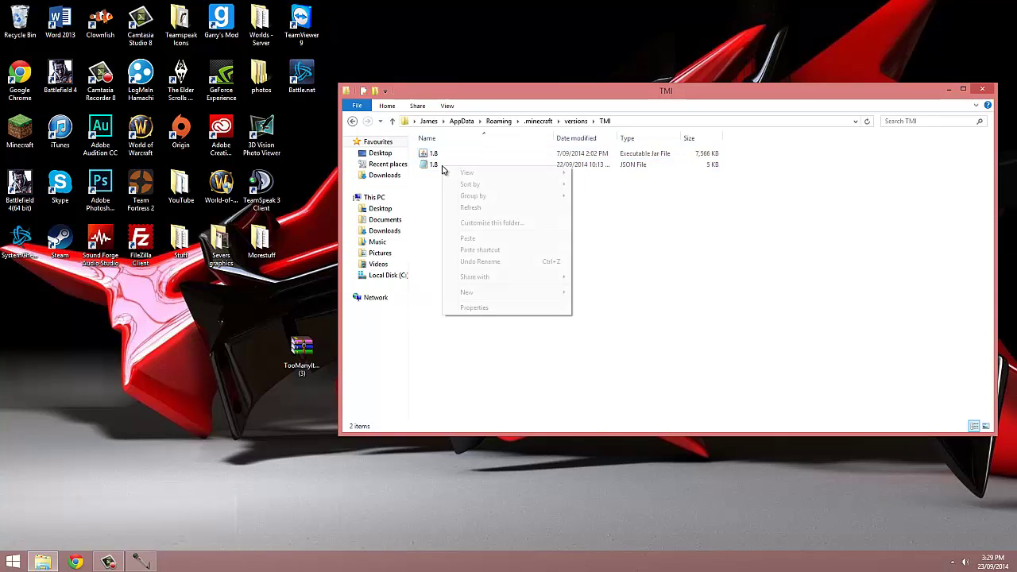
{"action": "right_click", "coordinate": [430, 165]}
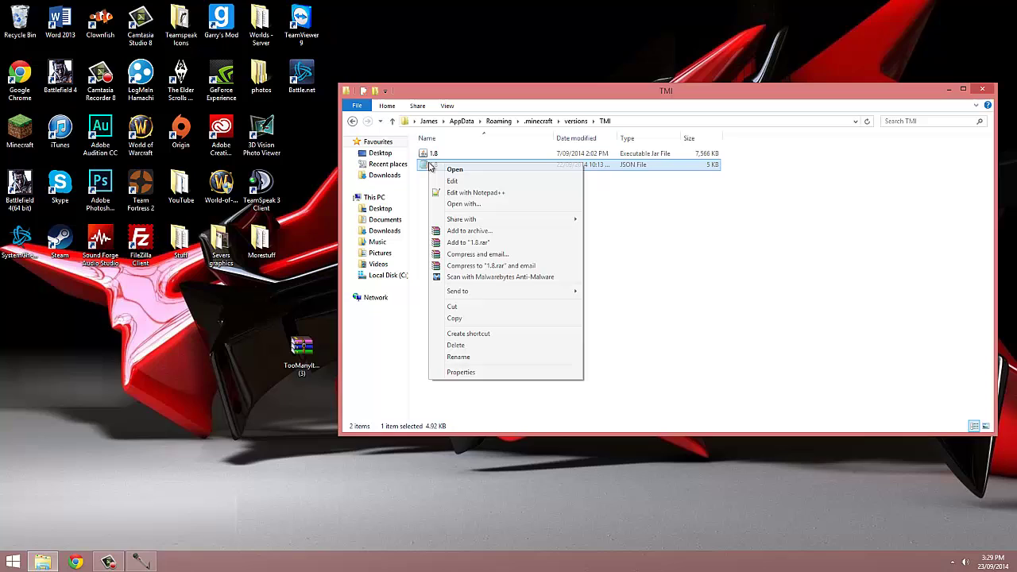
{"action": "left_click", "coordinate": [459, 357]}
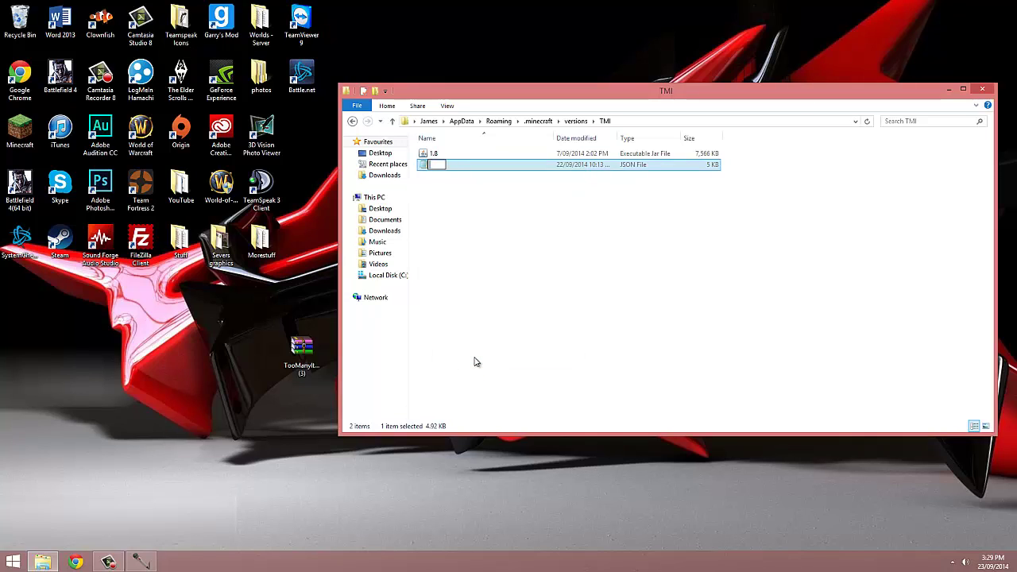
{"action": "type", "text": "TMI"}
{"action": "left_click", "coordinate": [490, 184]}
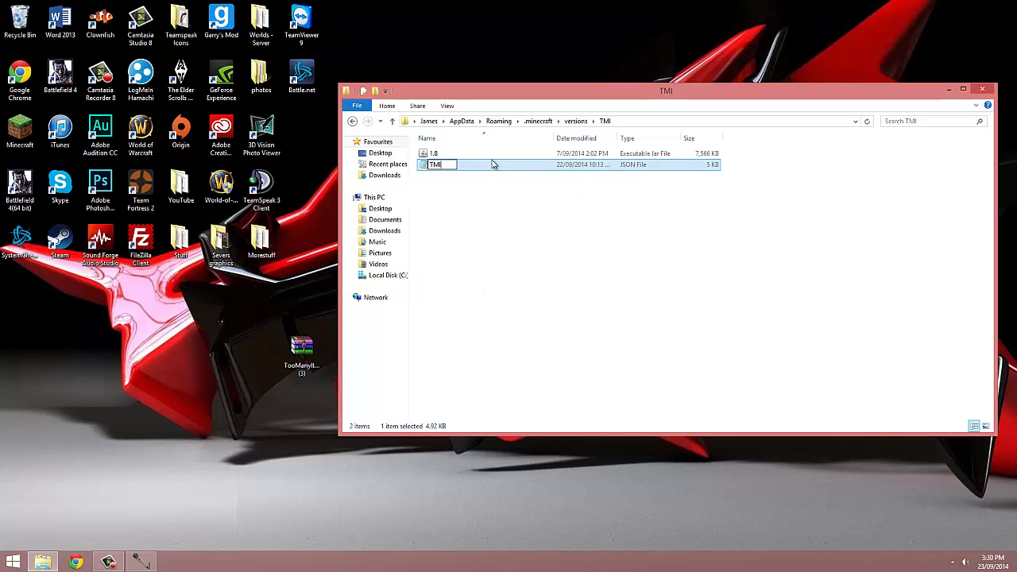
Rename the 1.8 executable jar file in the TMI folder as TMI
{"action": "right_click", "coordinate": [483, 177]}
{"action": "right_click", "coordinate": [438, 153]}
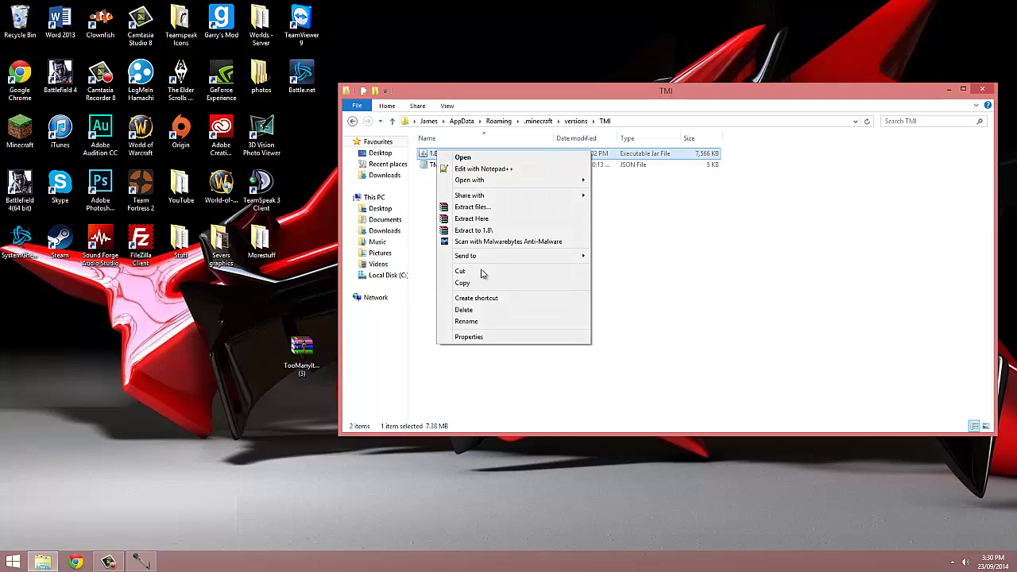
{"action": "left_click", "coordinate": [483, 323]}
{"action": "type", "text": "tm"}
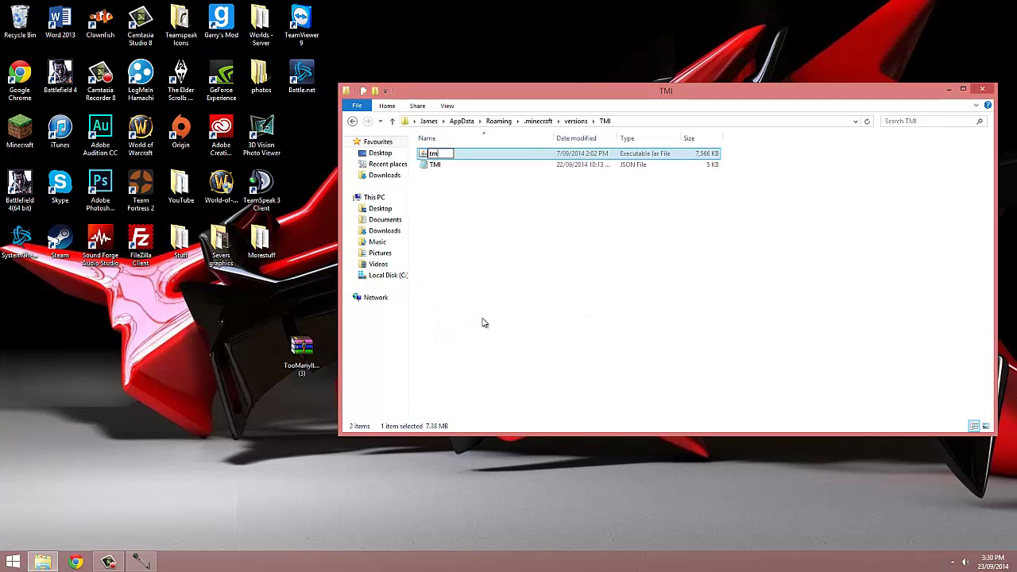
{"action": "type", "text": "i"}
{"action": "key", "text": "BackSpace"}
{"action": "key", "text": "BackSpace"}
{"action": "key", "text": "BackSpace"}
{"action": "type", "text": "TMI"}
{"action": "key", "text": "Return"}
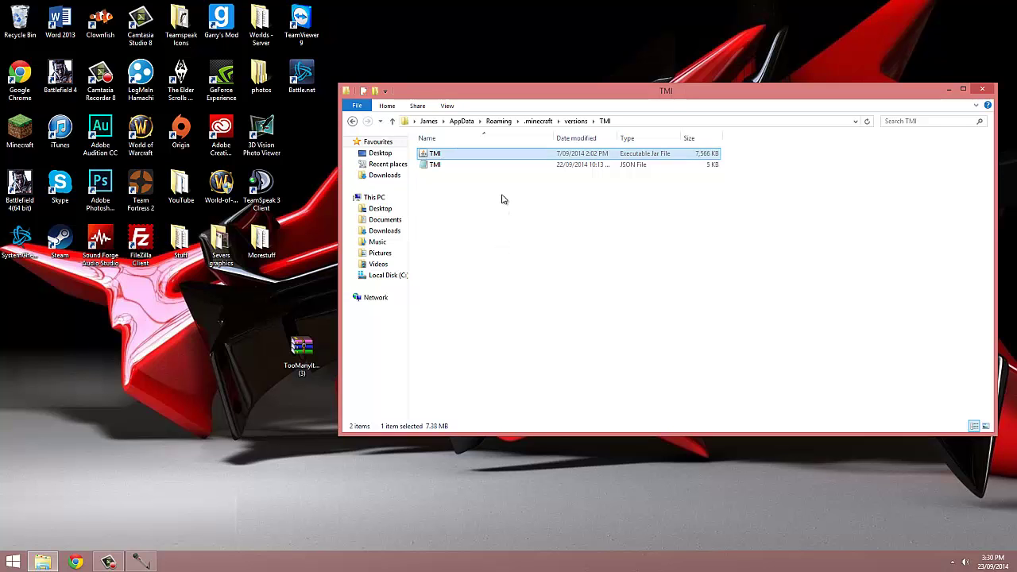
Open the TMI JSON file in Notepad, set its "id" value to TMI, save the file and close it
{"action": "double_click", "coordinate": [483, 166]}
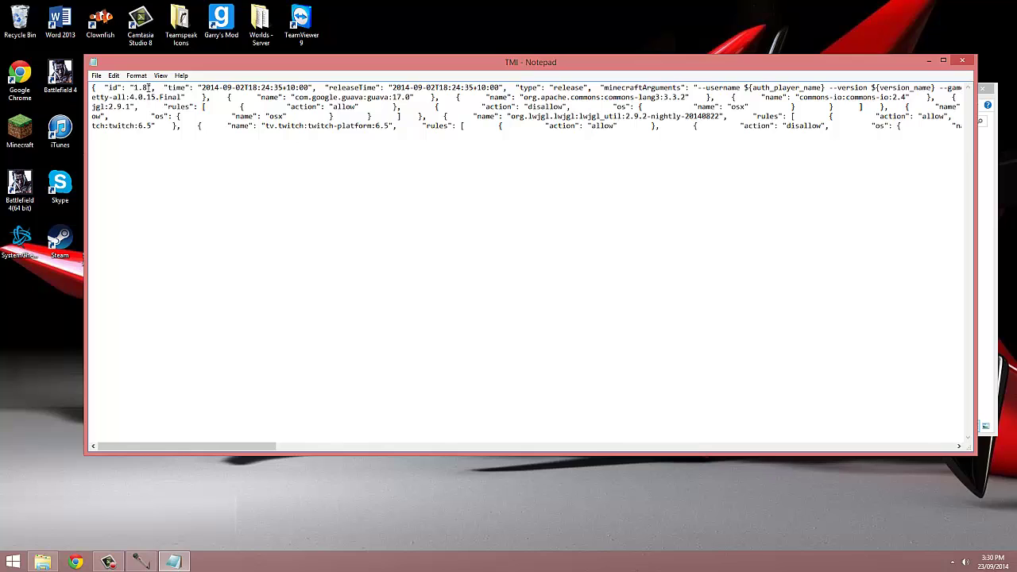
{"action": "key", "text": "BackSpace"}
{"action": "key", "text": "BackSpace"}
{"action": "key", "text": "BackSpace"}
{"action": "type", "text": "TMI"}
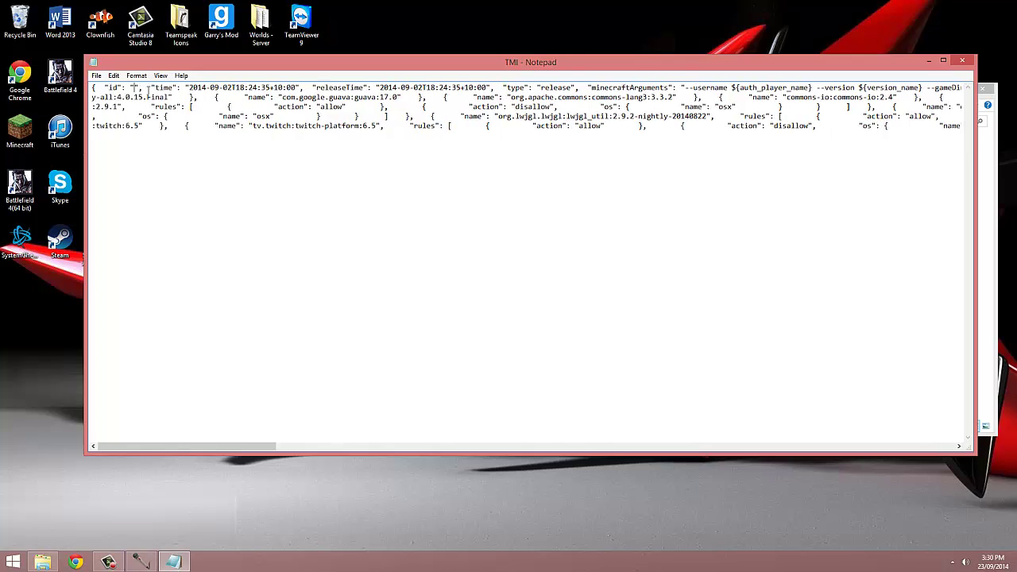
{"action": "type", "text": "1"}
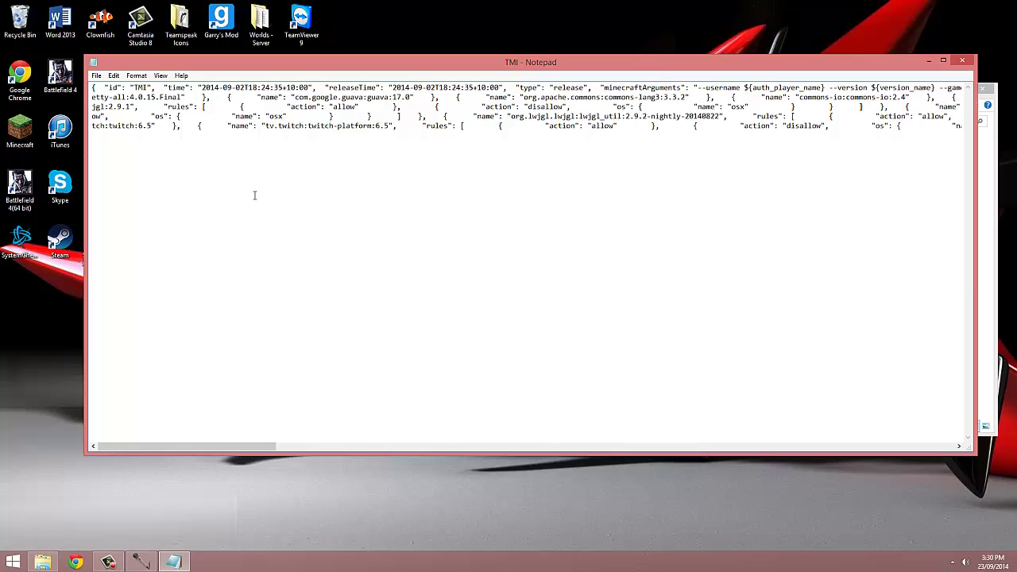
{"action": "left_click", "coordinate": [96, 75]}
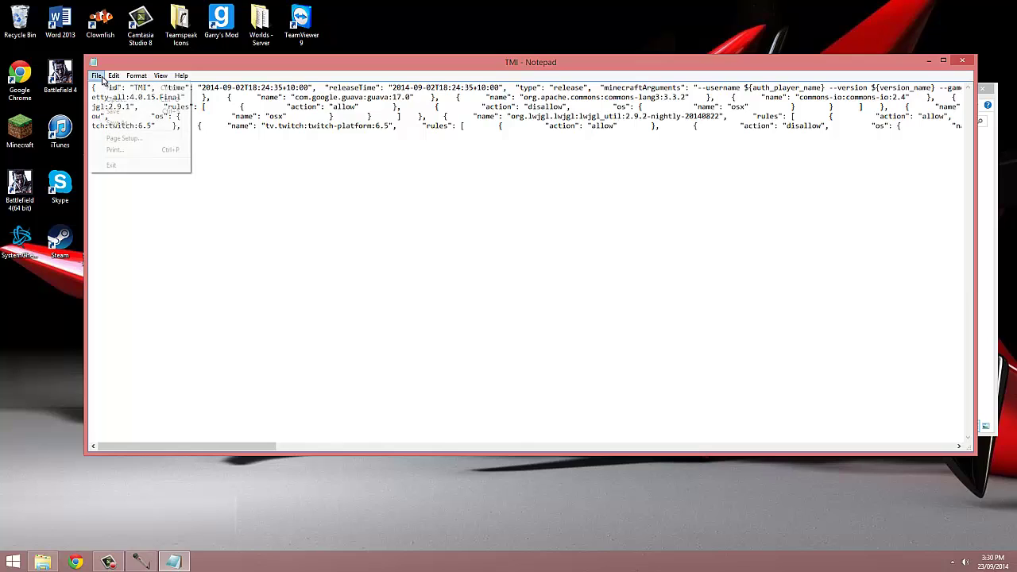
{"action": "left_click", "coordinate": [112, 113]}
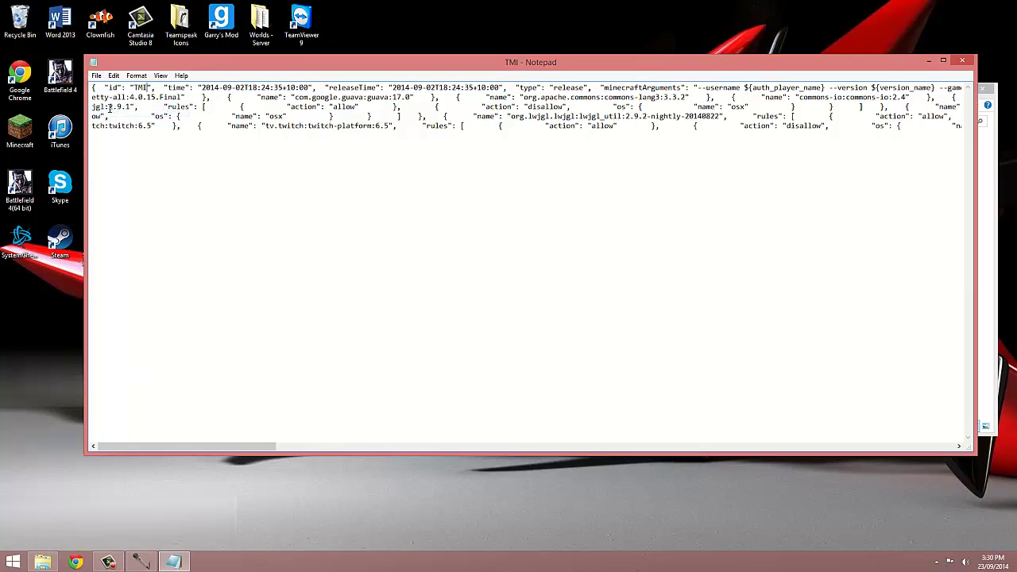
{"action": "left_click", "coordinate": [964, 62]}
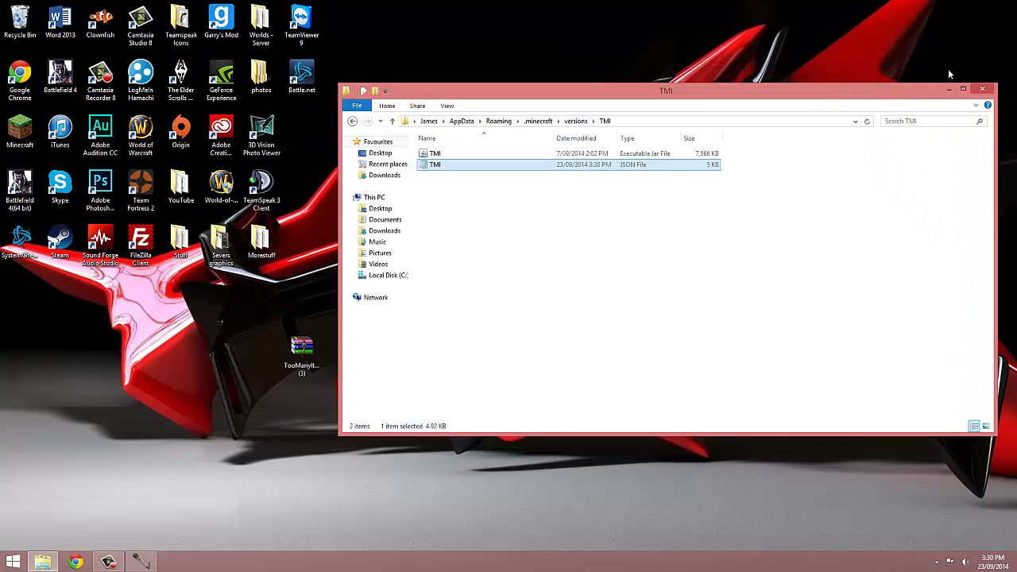
Open the TMI executable jar file in WinRAR, close the TMI folder window and move the archive window clear of the desktop zip
{"action": "left_click", "coordinate": [434, 155]}
{"action": "right_click", "coordinate": [434, 155]}
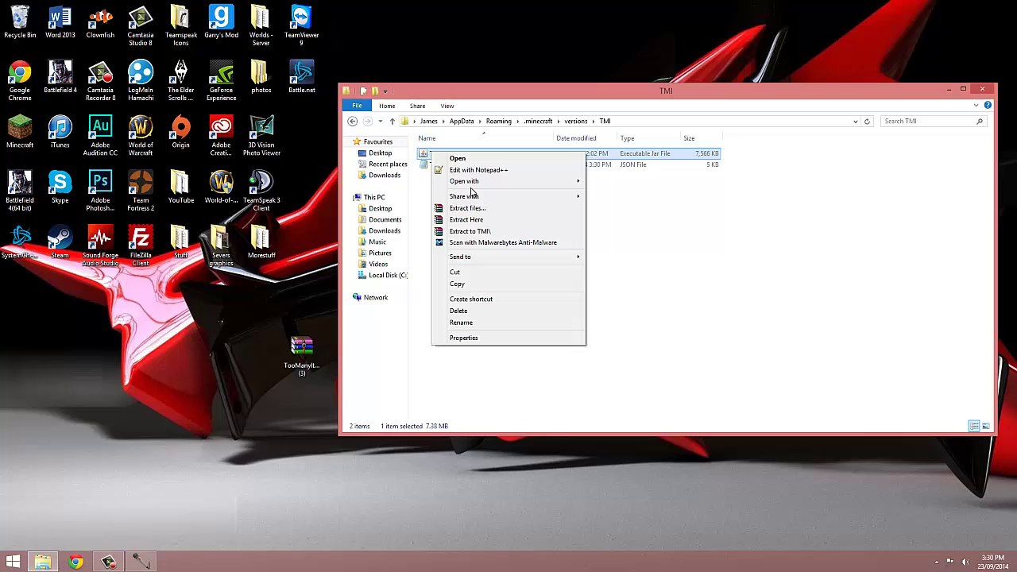
{"action": "mouse_move", "coordinate": [517, 183]}
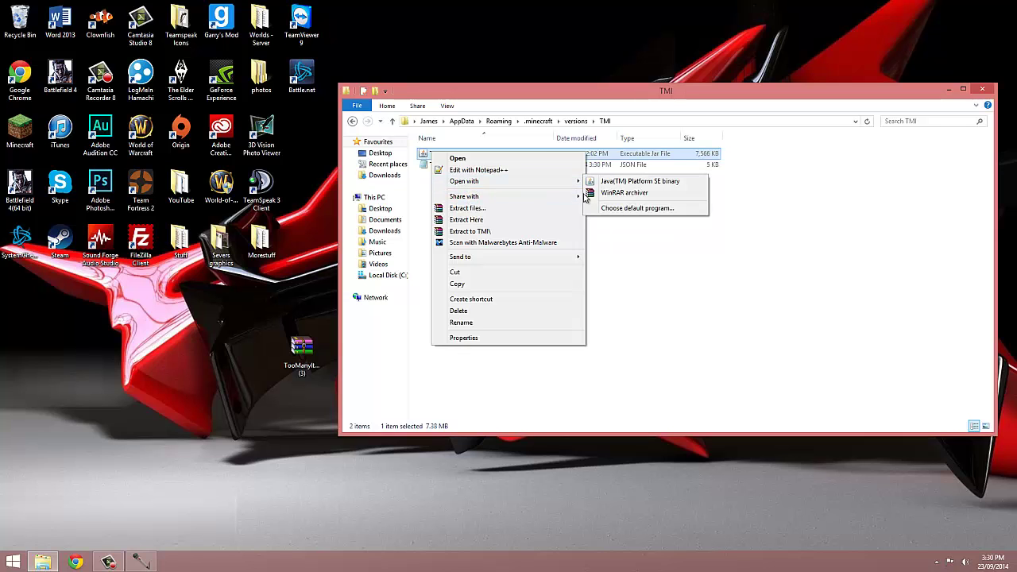
{"action": "left_click", "coordinate": [604, 193]}
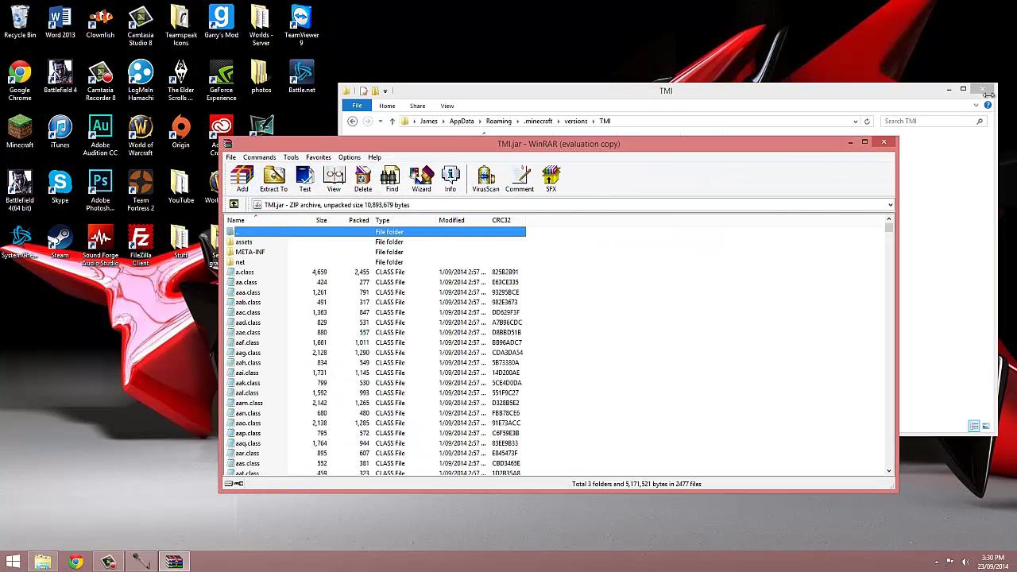
{"action": "left_click", "coordinate": [983, 89]}
{"action": "left_click", "coordinate": [642, 274]}
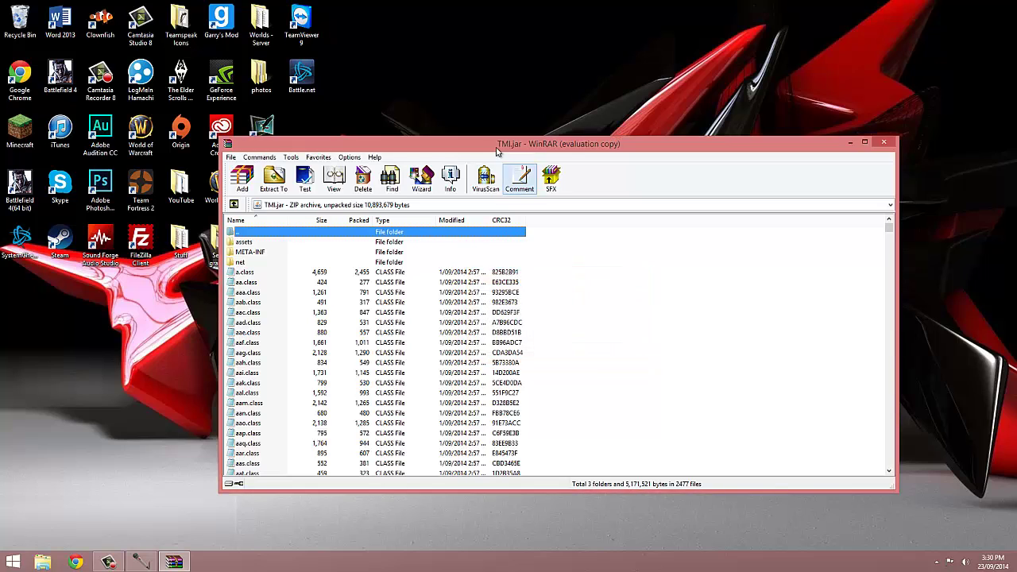
{"action": "left_click_drag", "start_coordinate": [480, 144], "coordinate": [655, 115]}
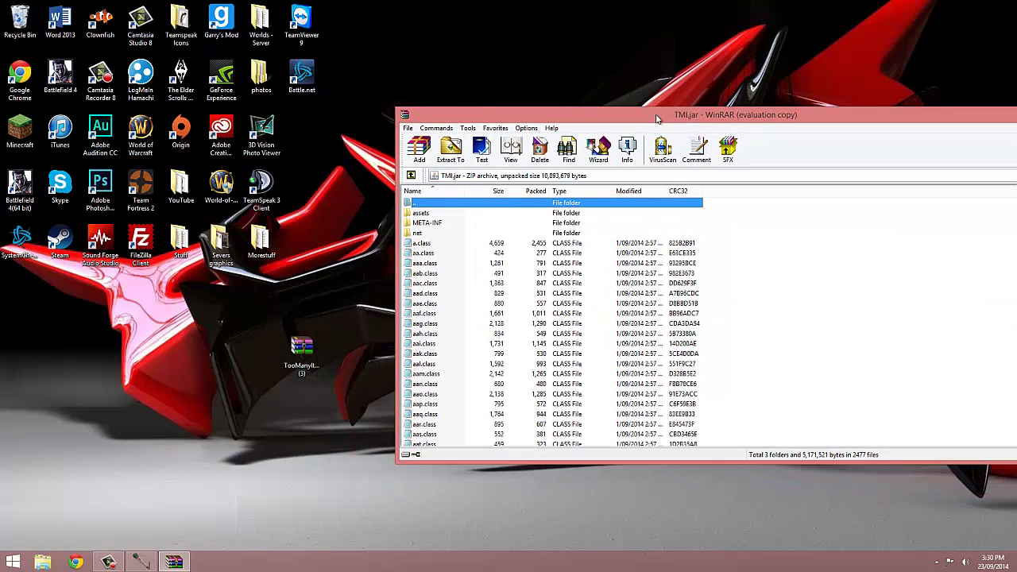
Delete the META-INF folder from TMI.jar and confirm the deletion
{"action": "left_click", "coordinate": [448, 225]}
{"action": "key", "text": "Delete"}
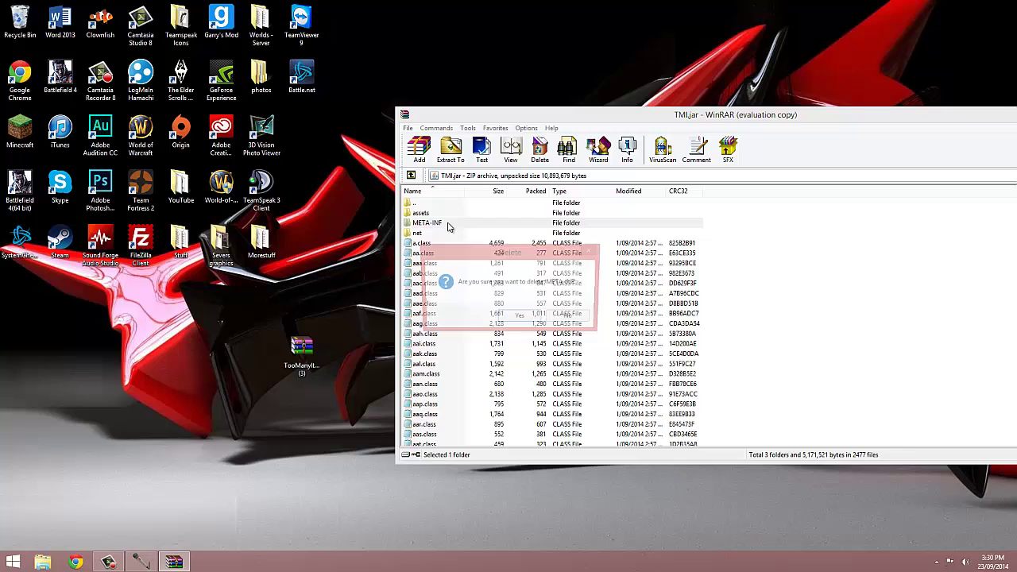
{"action": "left_click", "coordinate": [520, 318]}
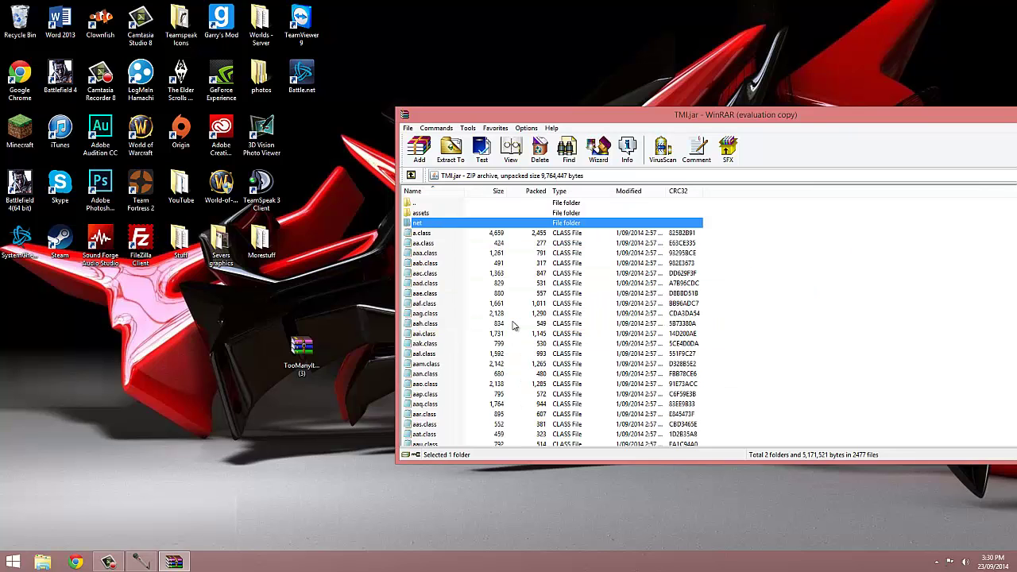
Open the TooManyItems zip from the desktop and add all of its files to TMI.jar with the default archive parameters
{"action": "double_click", "coordinate": [318, 347]}
{"action": "left_click_drag", "start_coordinate": [446, 233], "coordinate": [433, 449]}
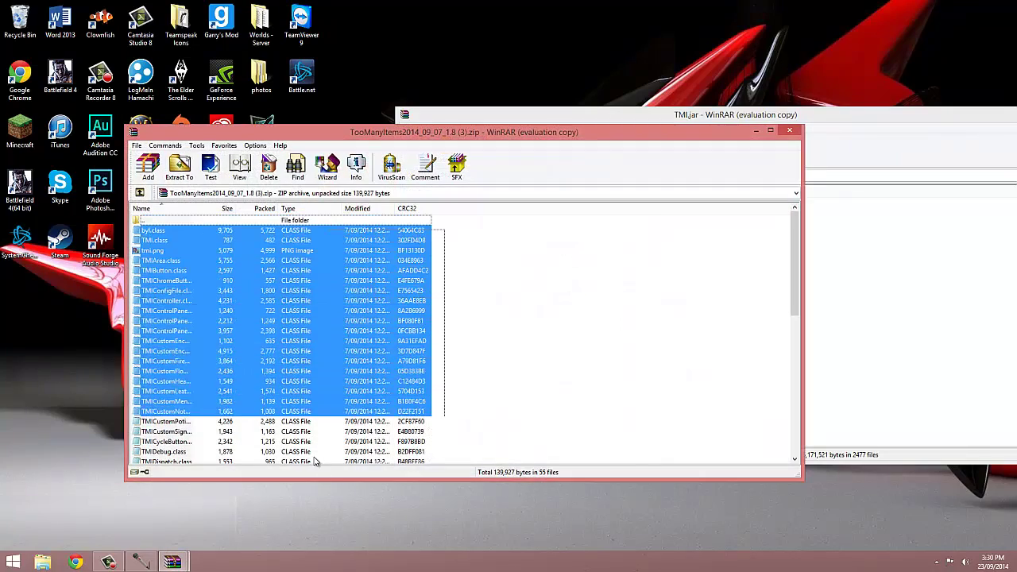
{"action": "left_click", "coordinate": [549, 264]}
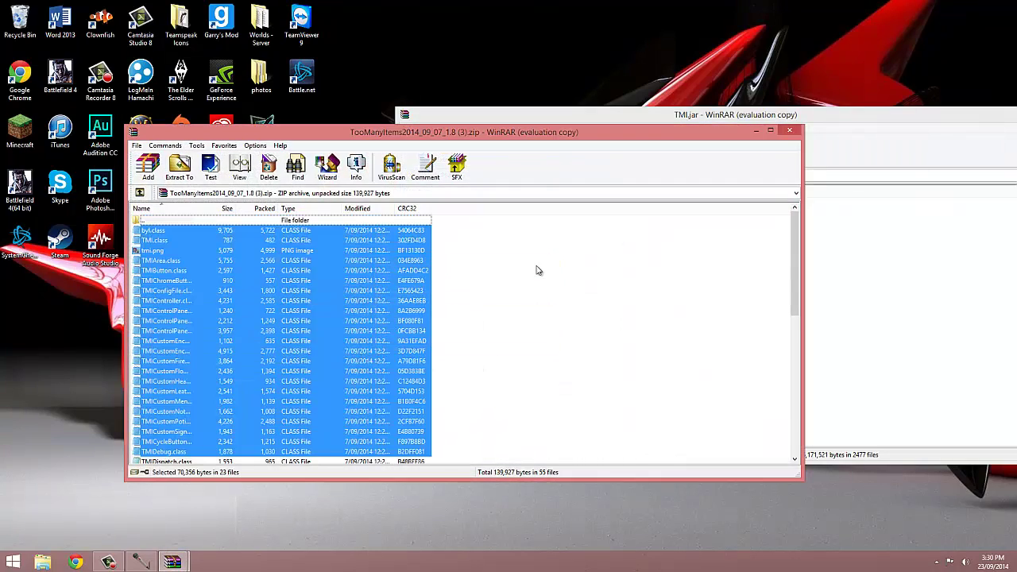
{"action": "left_click", "coordinate": [453, 241]}
{"action": "left_click_drag", "start_coordinate": [449, 236], "coordinate": [254, 390]}
{"action": "left_click_drag", "start_coordinate": [984, 366], "coordinate": [983, 361]}
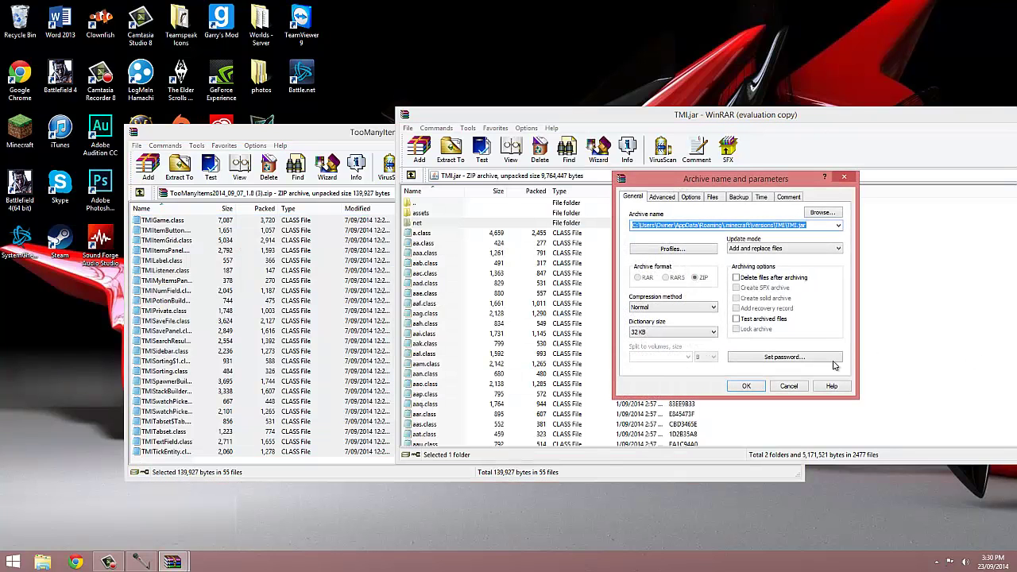
{"action": "left_click", "coordinate": [750, 389]}
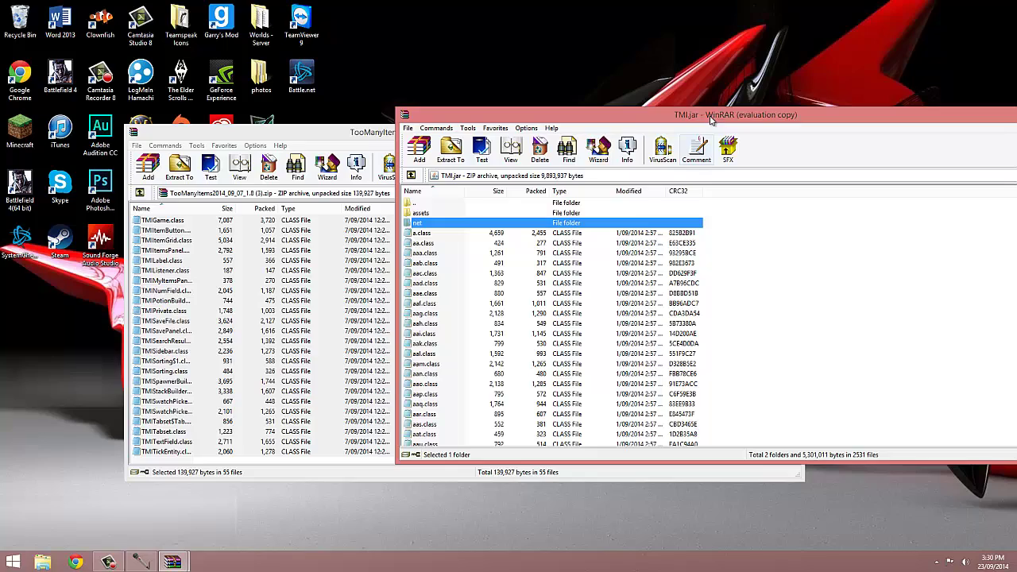
Close the TMI.jar and TooManyItems archive windows
{"action": "left_click_drag", "start_coordinate": [609, 123], "coordinate": [373, 125]}
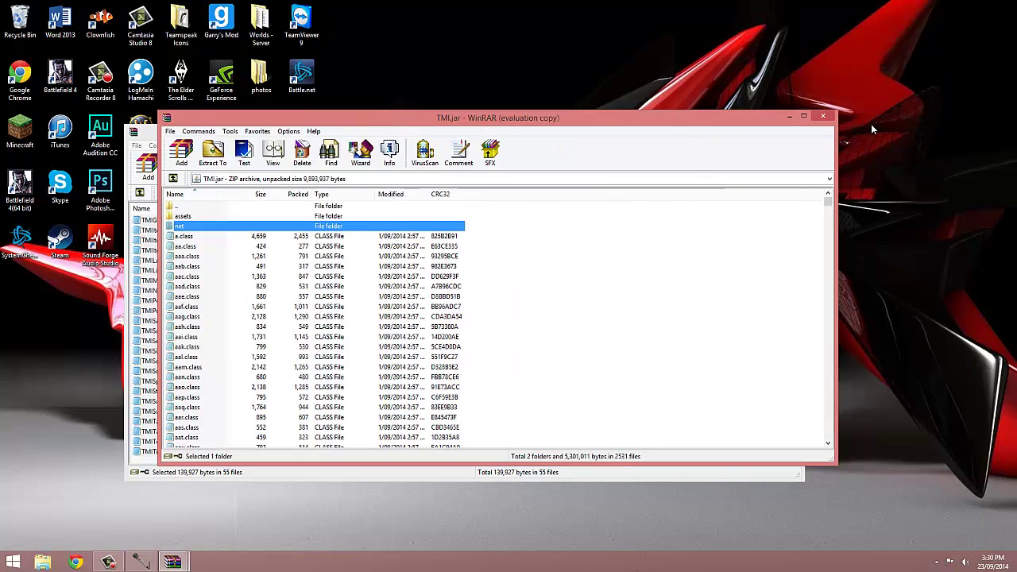
{"action": "left_click", "coordinate": [814, 113]}
{"action": "left_click", "coordinate": [788, 131]}
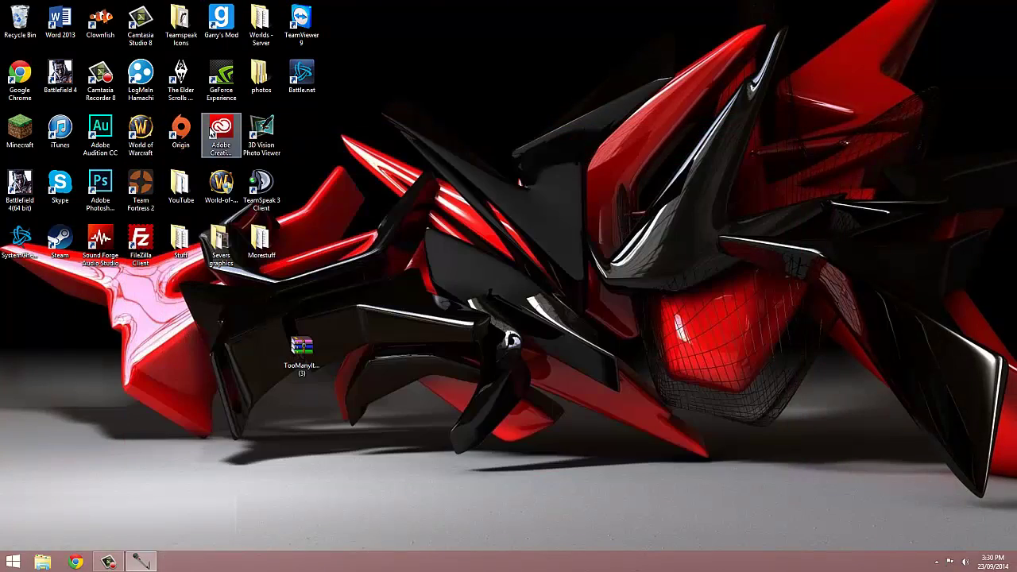
Open the Minecraft launcher, edit the current profile to use version "release TMI" and save the profile
{"action": "double_click", "coordinate": [8, 129]}
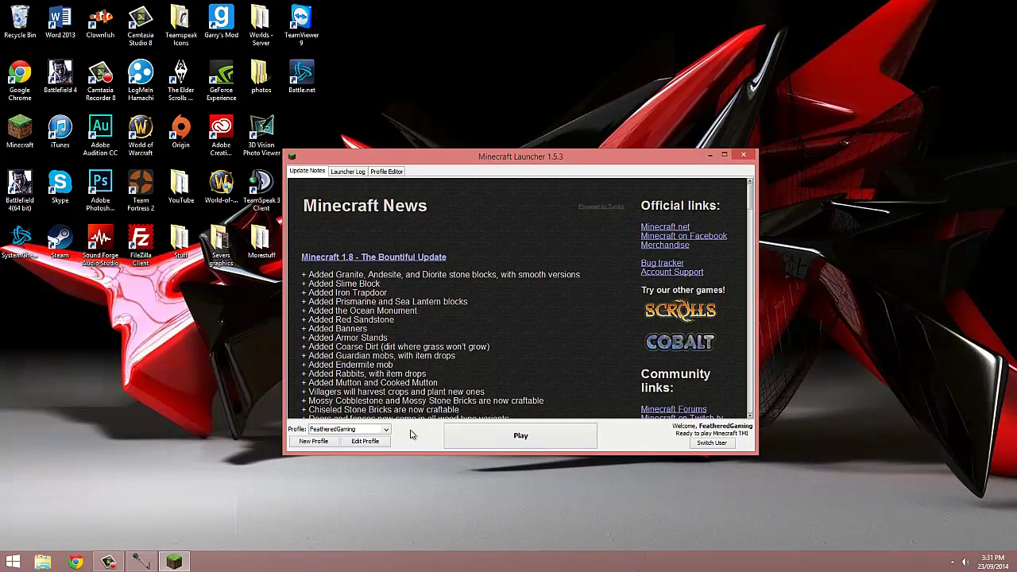
{"action": "left_click", "coordinate": [379, 441]}
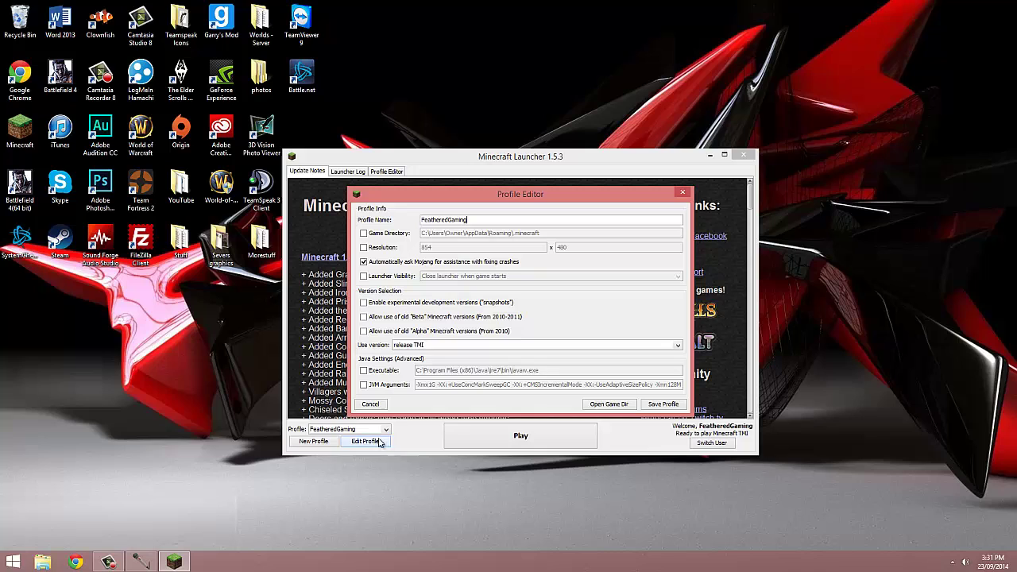
{"action": "left_click", "coordinate": [419, 346]}
{"action": "left_click", "coordinate": [421, 352]}
{"action": "left_click", "coordinate": [662, 406]}
Launch Minecraft and load the single-player Creative Mode world saved in the folder "New World-"
{"action": "left_click", "coordinate": [572, 436]}
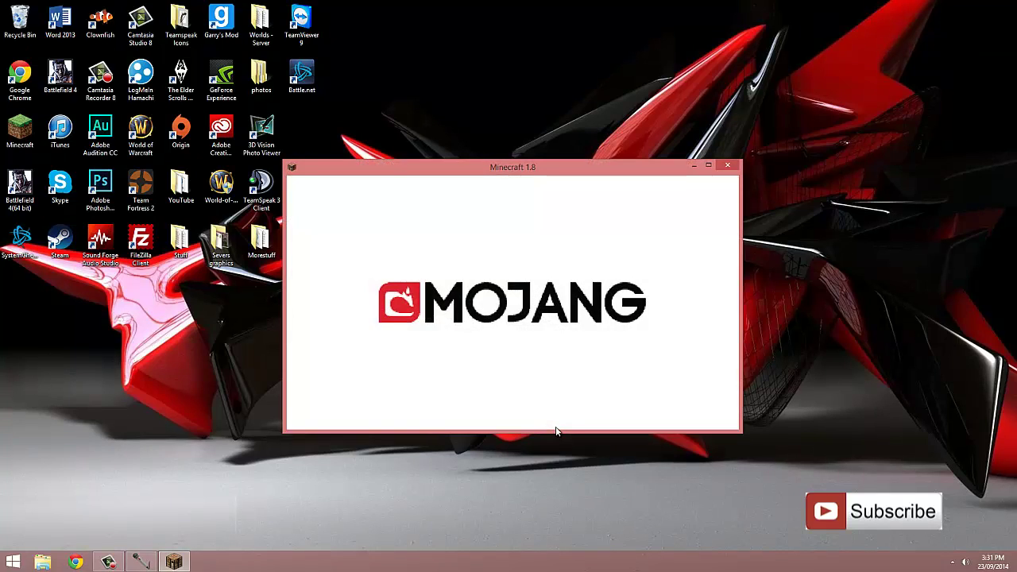
{"action": "left_click", "coordinate": [539, 302]}
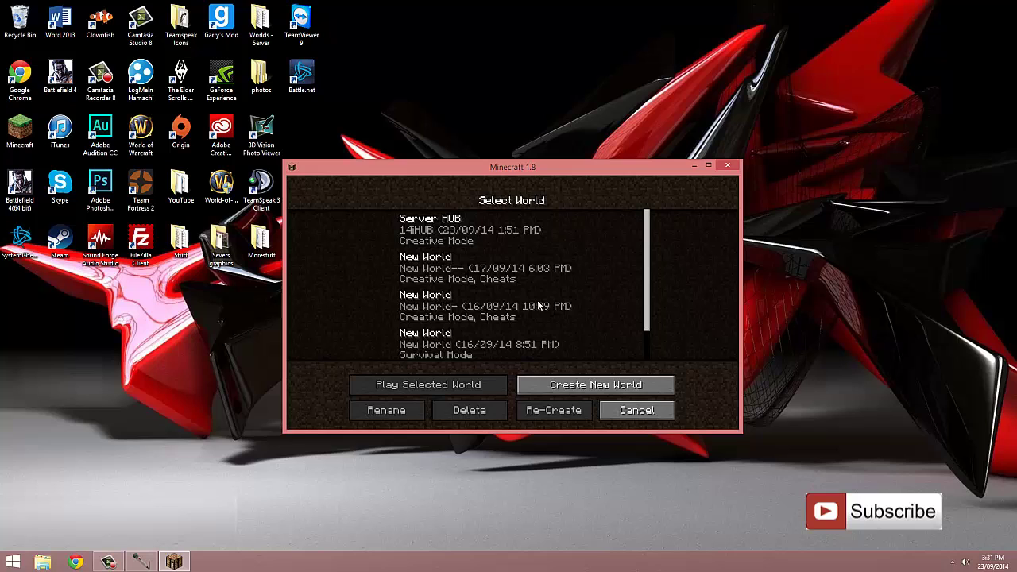
{"action": "left_click", "coordinate": [539, 306]}
{"action": "left_click", "coordinate": [457, 383]}
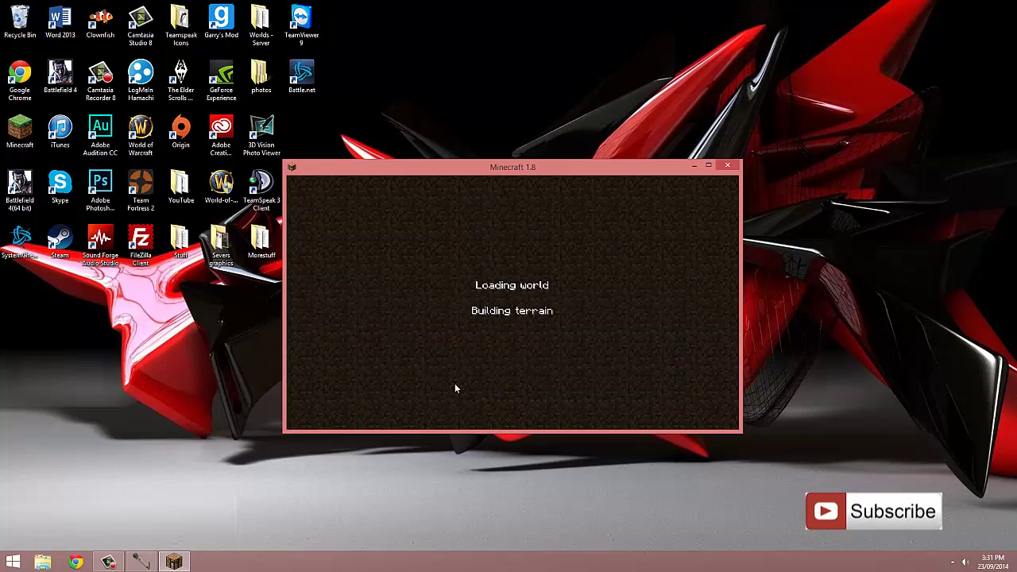